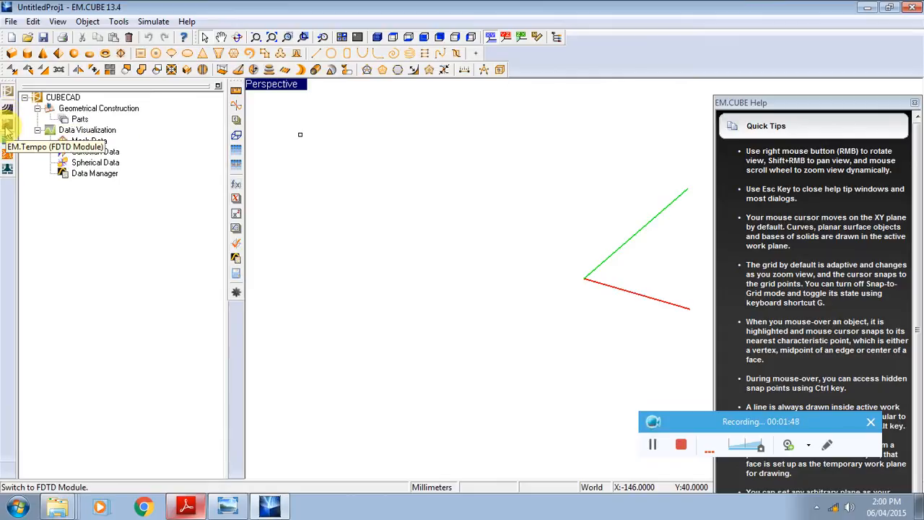
# Step: Switch to the EM.Tempo FDTD module and set the project's length units to centimeters
pyautogui.click(7, 138)
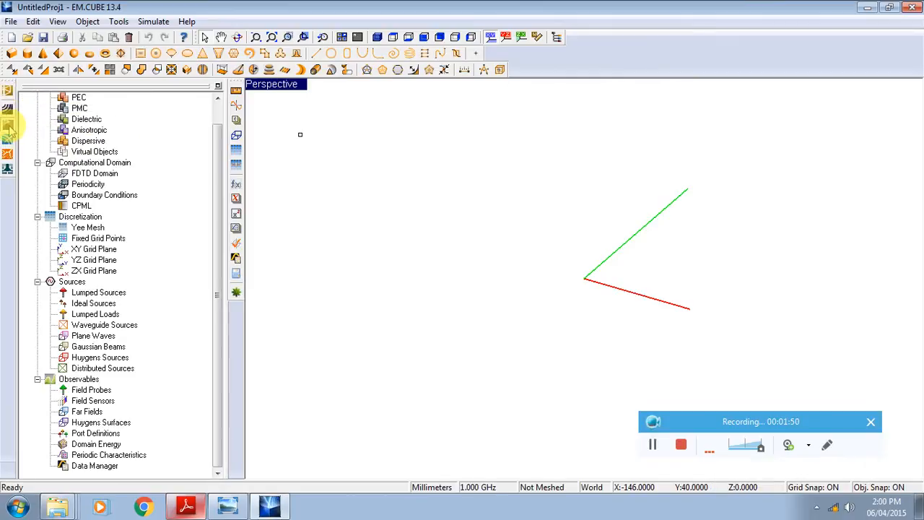
pyautogui.scroll(1, 217, 170)
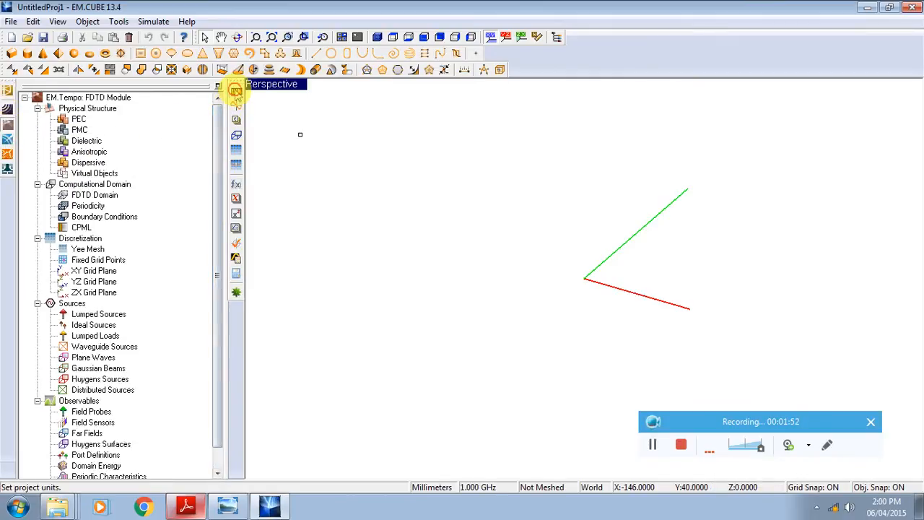
pyautogui.click(236, 90)
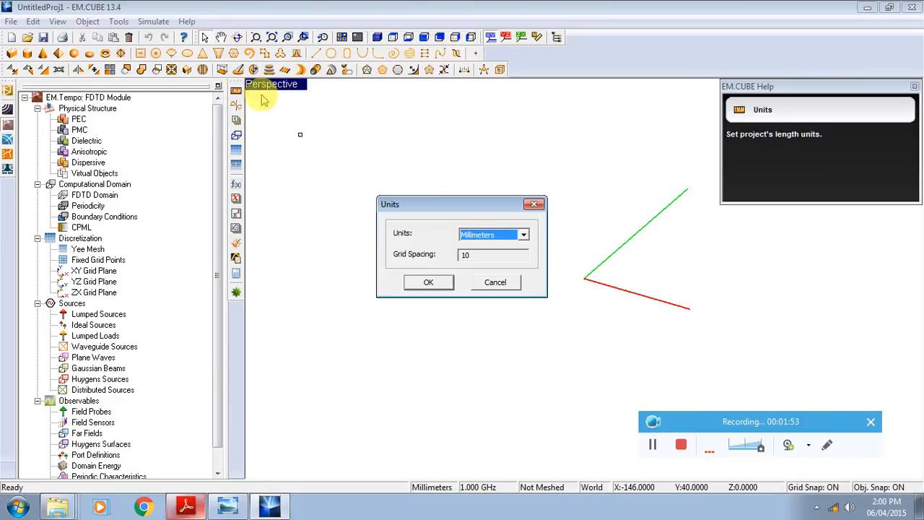
pyautogui.click(525, 238)
pyautogui.click(508, 260)
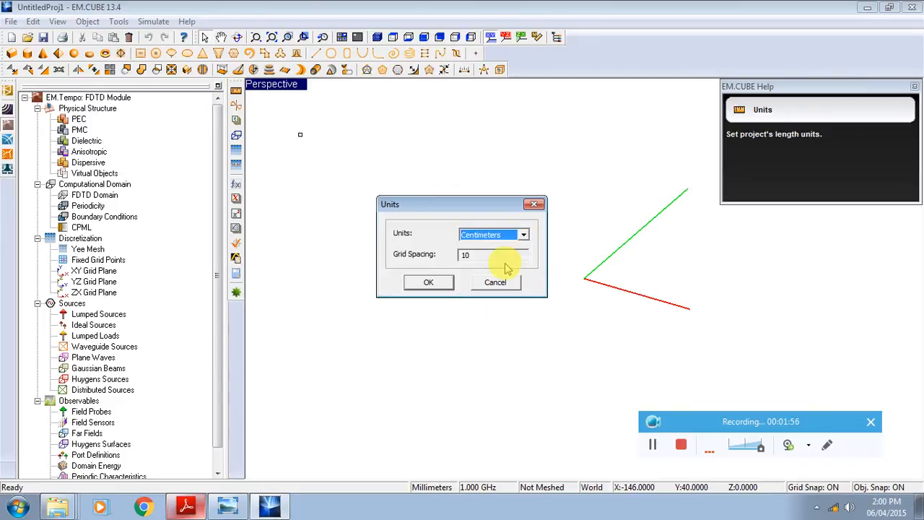
pyautogui.click(428, 282)
# Step: Set the project's center frequency to 1 GHz and its bandwidth to 1 GHz
pyautogui.click(237, 105)
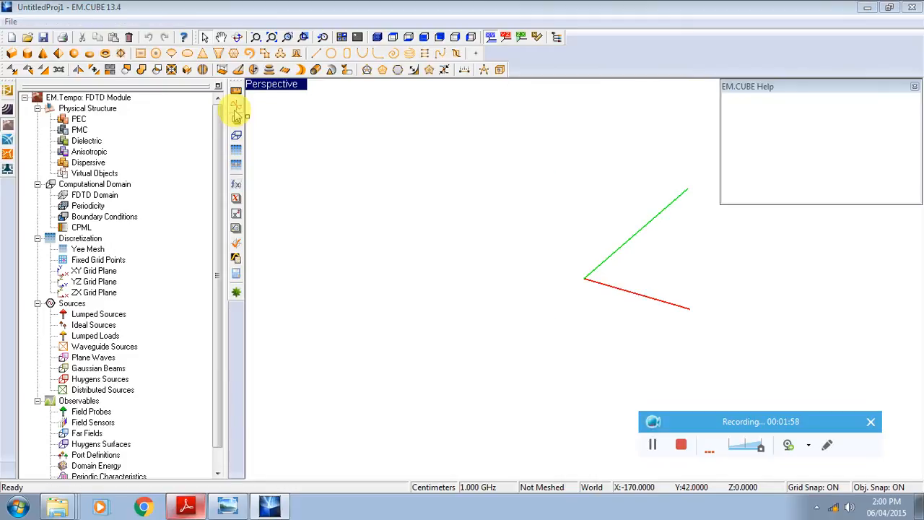
pyautogui.click(522, 232)
pyautogui.click(523, 253)
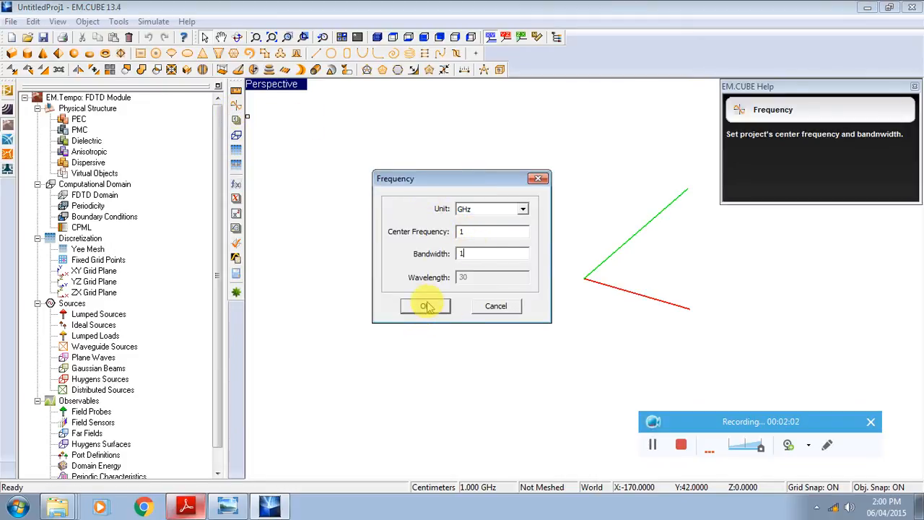
pyautogui.click(426, 306)
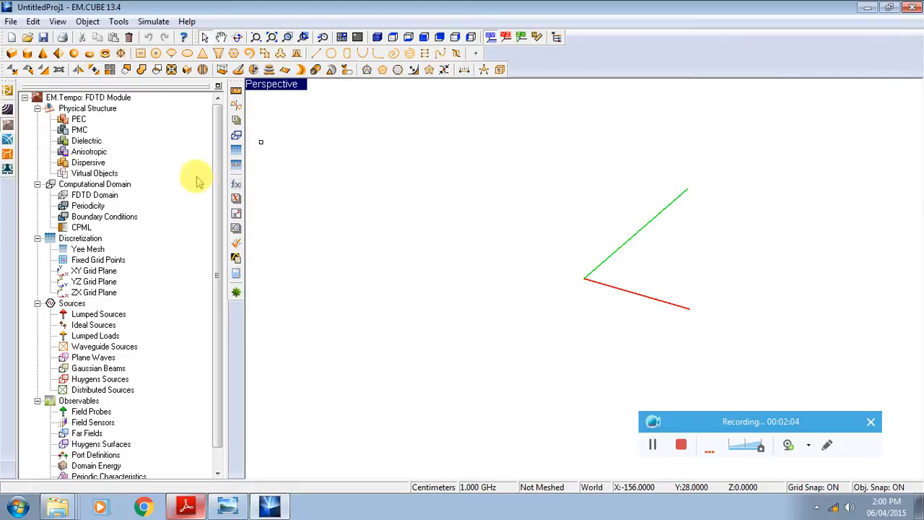
# Step: Draw a PEC box based at the origin, about 96 cm by 76 cm and 76 cm high
pyautogui.click(11, 57)
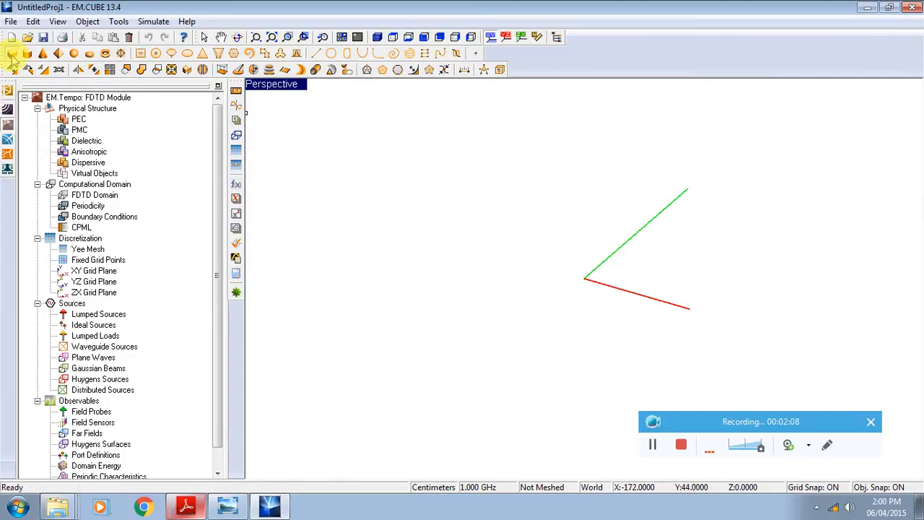
pyautogui.click(575, 274)
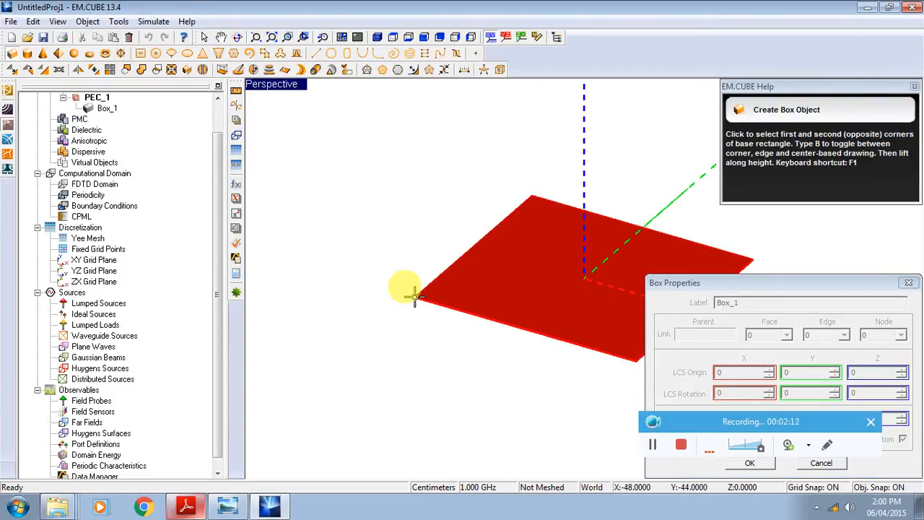
pyautogui.click(613, 337)
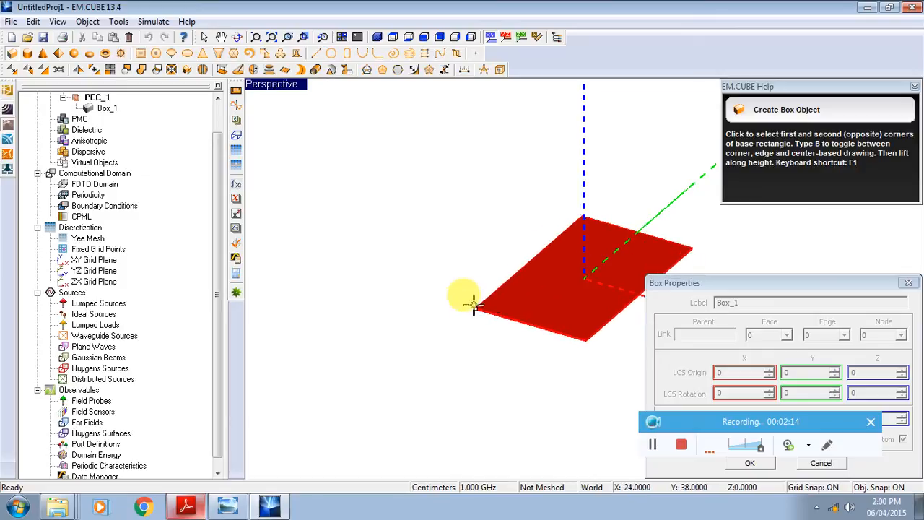
pyautogui.moveTo(418, 283); pyautogui.dragTo(554, 99)
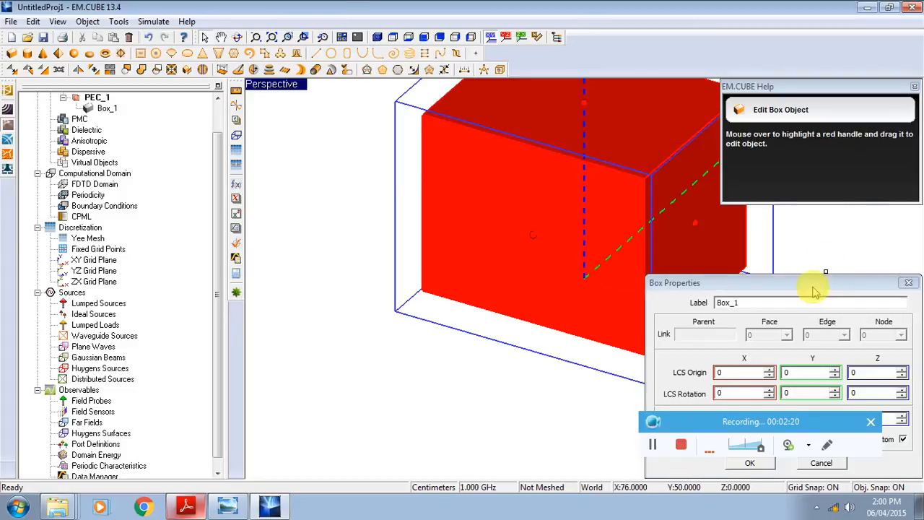
# Step: Label the box WAVEGUIDE and set its dimensions to X 16.51, Y 8.255 and Z 100 cm
pyautogui.moveTo(826, 278); pyautogui.dragTo(421, 212)
pyautogui.write('WAVEGUIDE')
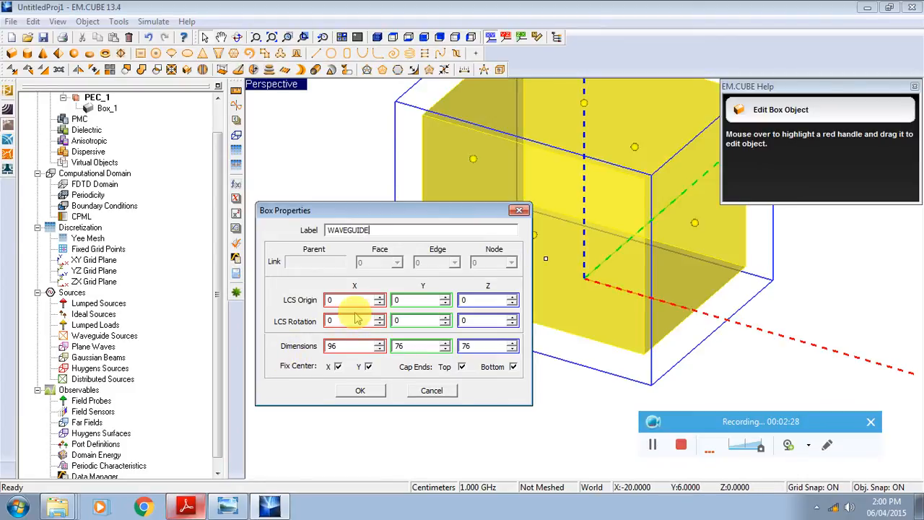
pyautogui.doubleClick(351, 346)
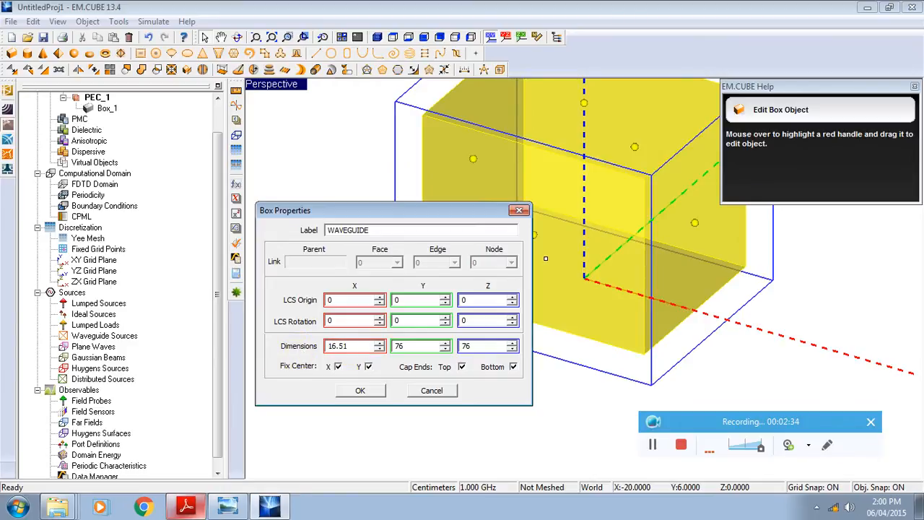
pyautogui.write('16.51')
pyautogui.press('Tab')
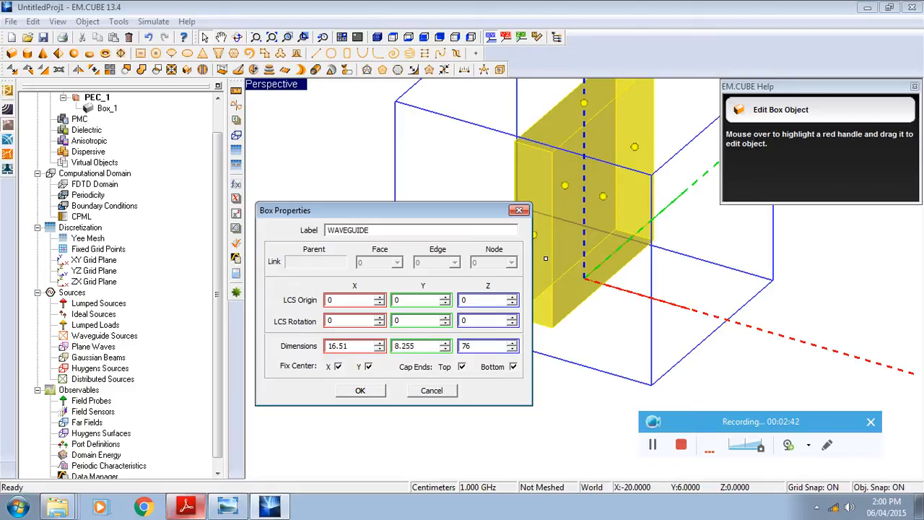
pyautogui.press('Tab')
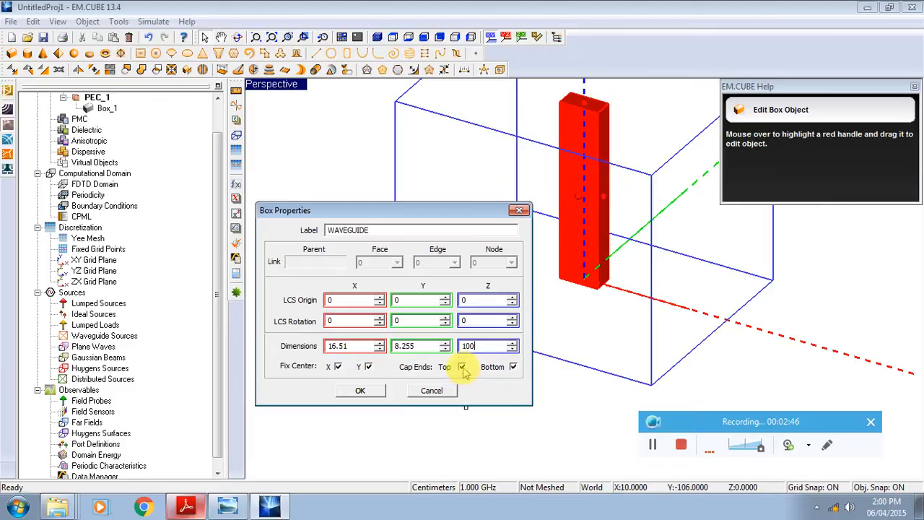
# Step: Remove the top end cap of the WAVEGUIDE box, apply its properties and check the open end
pyautogui.moveTo(596, 105)
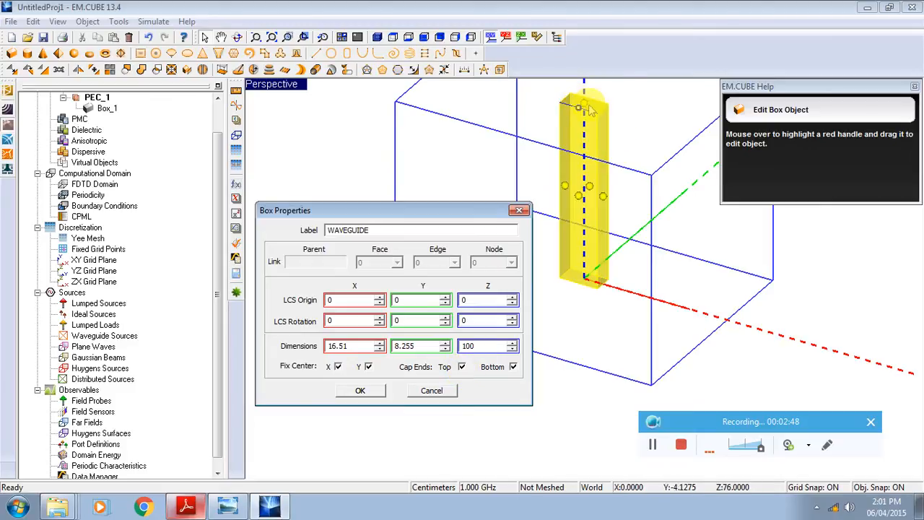
pyautogui.click(462, 367)
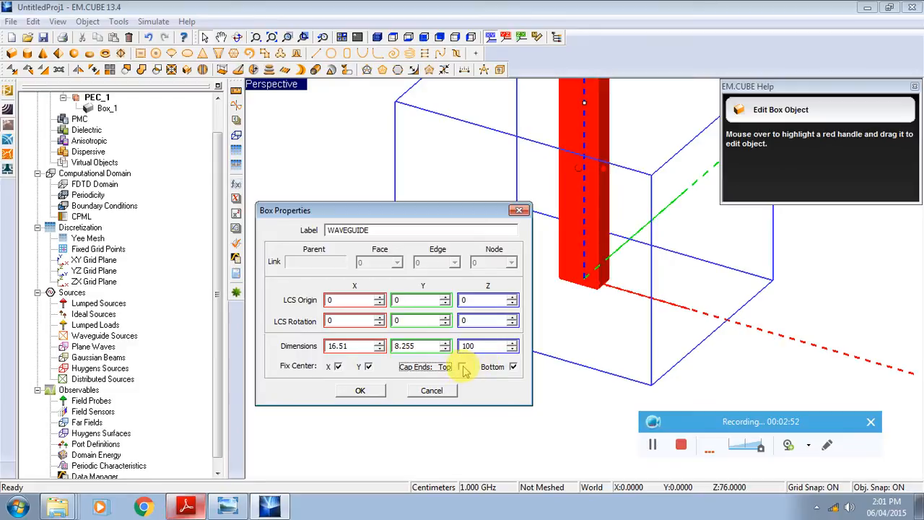
pyautogui.click(363, 392)
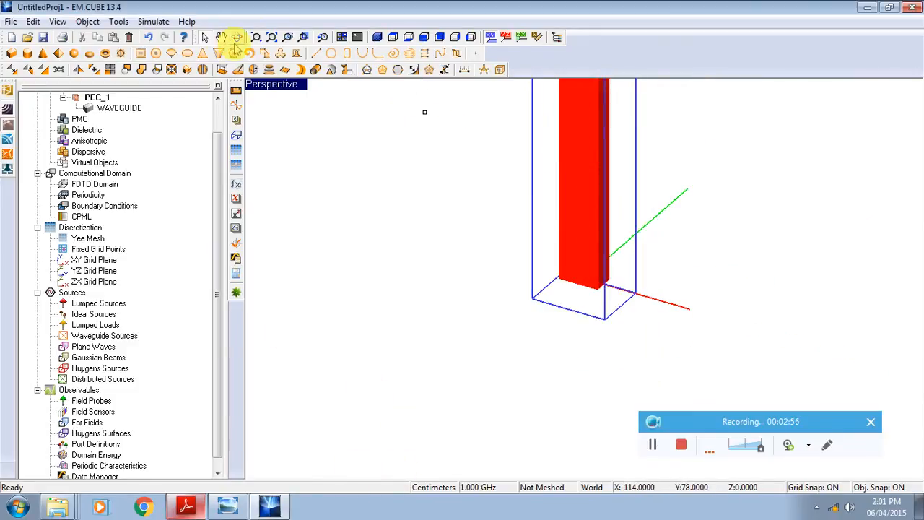
pyautogui.click(272, 37)
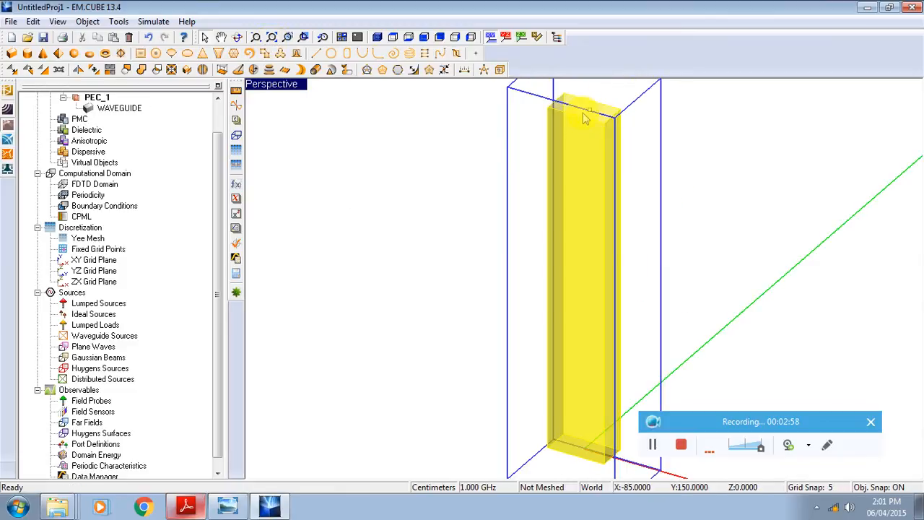
pyautogui.click(238, 37)
pyautogui.moveTo(567, 94); pyautogui.dragTo(559, 148)
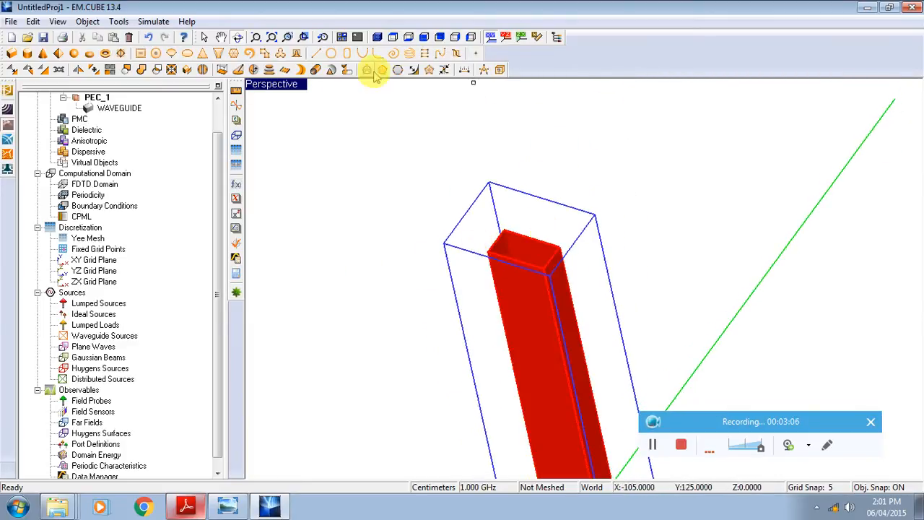
pyautogui.moveTo(551, 258)
pyautogui.mouseDown()
pyautogui.moveTo(553, 206)
pyautogui.moveTo(560, 250)
pyautogui.mouseUp()
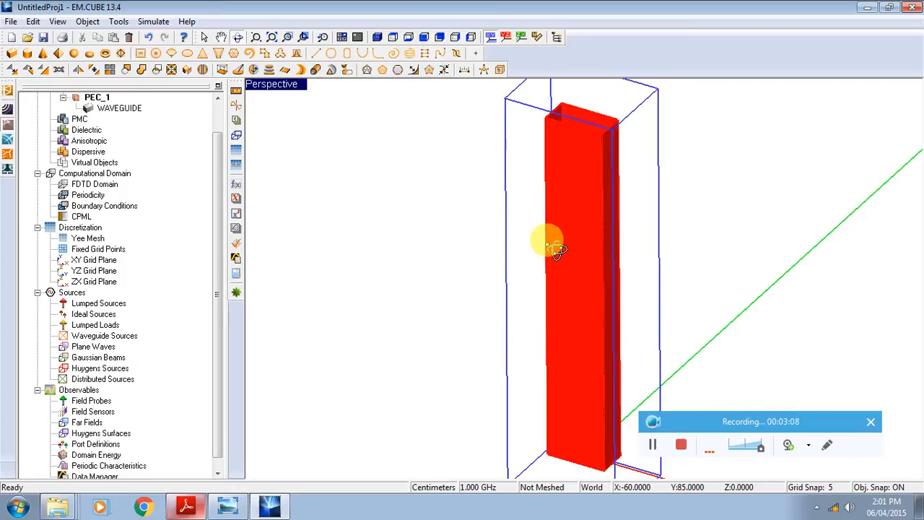
# Step: Add a waveguide source on the WAVEGUIDE box with +Z incident direction and an offset of 6.24
pyautogui.rightClick(108, 337)
pyautogui.click(153, 343)
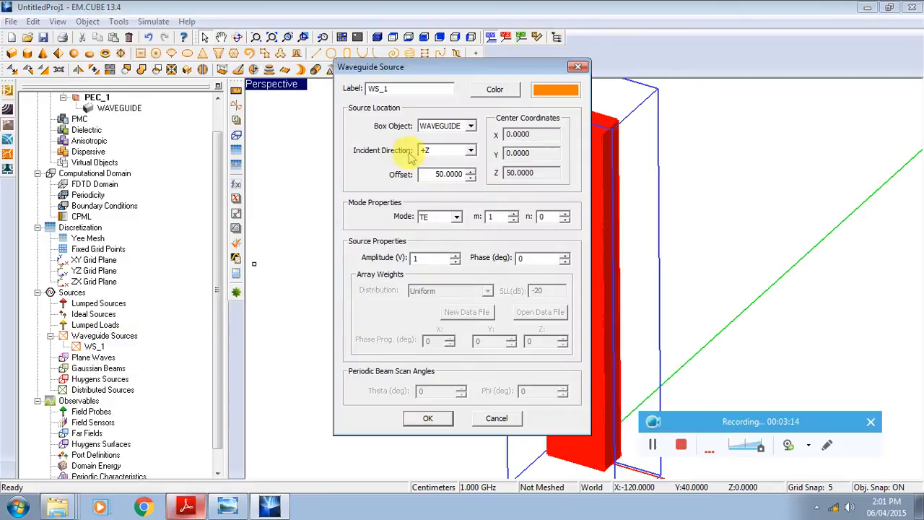
pyautogui.moveTo(429, 178); pyautogui.dragTo(470, 177)
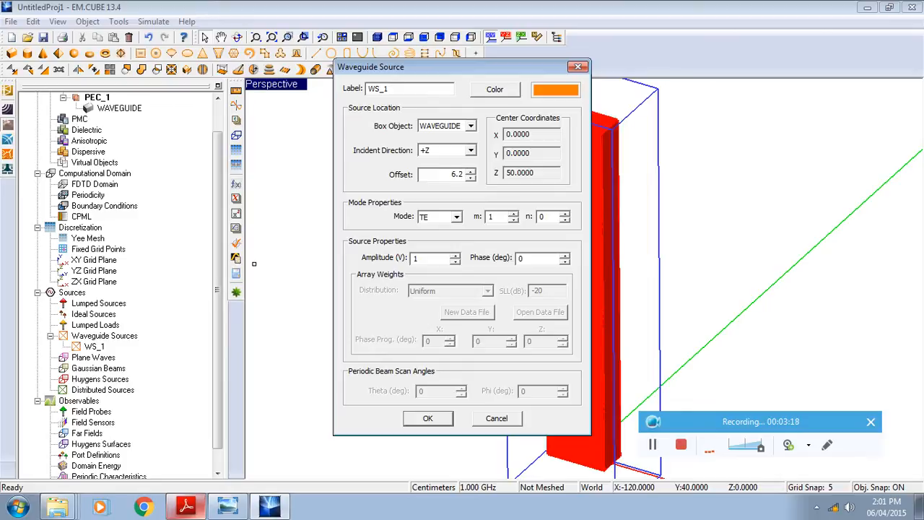
pyautogui.moveTo(473, 67); pyautogui.dragTo(262, 87)
pyautogui.click(242, 170)
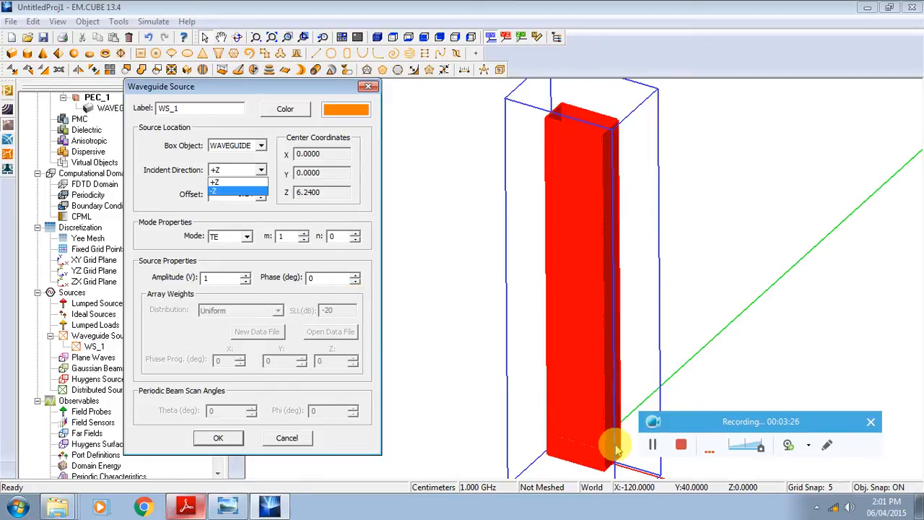
pyautogui.click(227, 182)
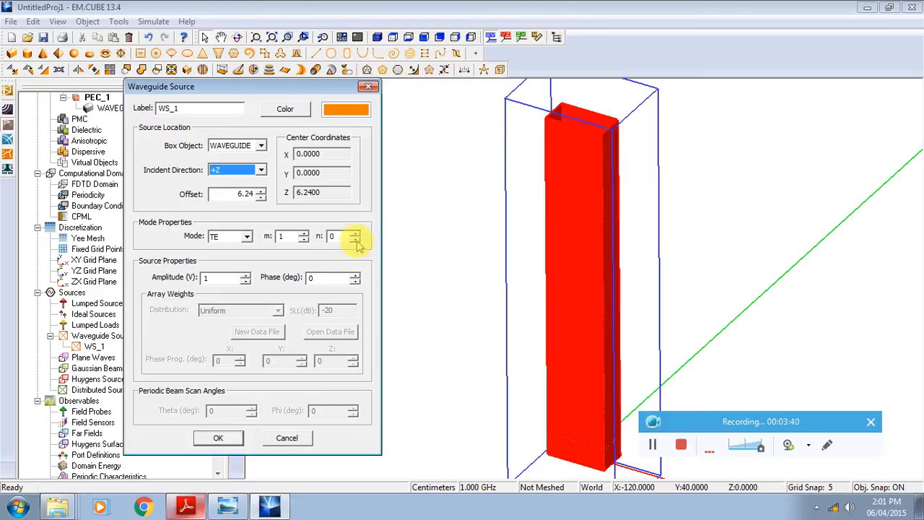
pyautogui.click(219, 438)
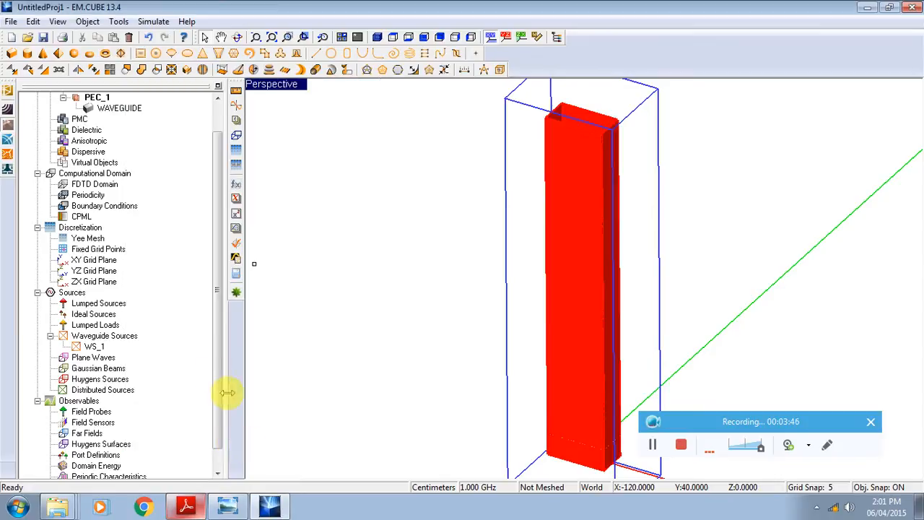
# Step: Insert a Z-directed field sensor plane at Z coordinate 50, midway along the waveguide
pyautogui.scroll(-1, 212, 434)
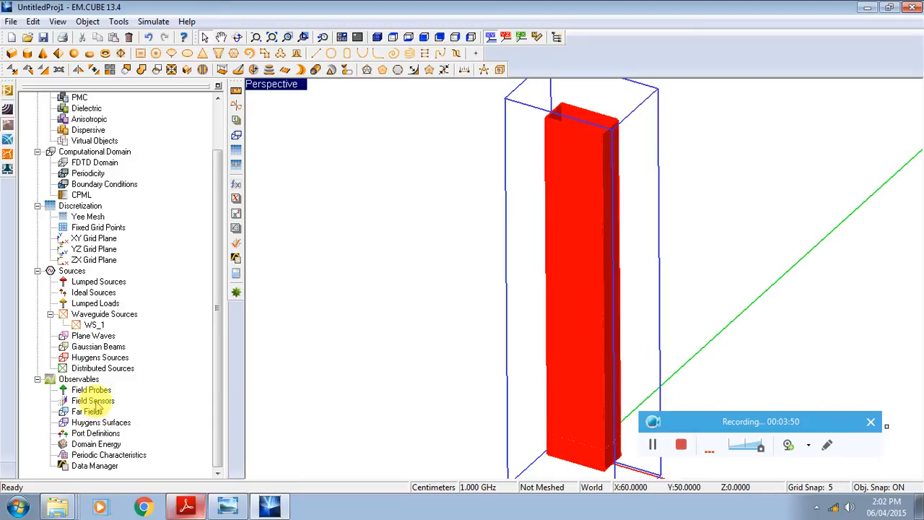
pyautogui.rightClick(92, 401)
pyautogui.click(177, 301)
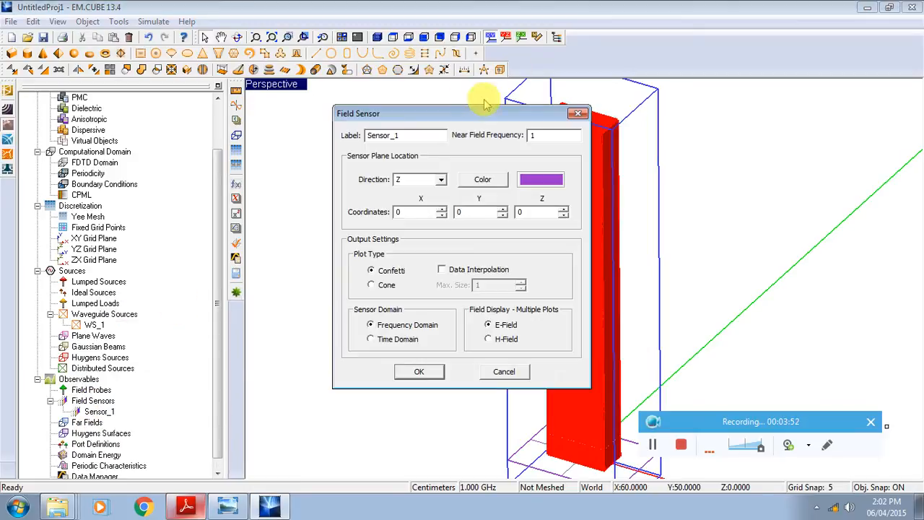
pyautogui.moveTo(474, 114); pyautogui.dragTo(252, 154)
pyautogui.doubleClick(312, 252)
pyautogui.write('50')
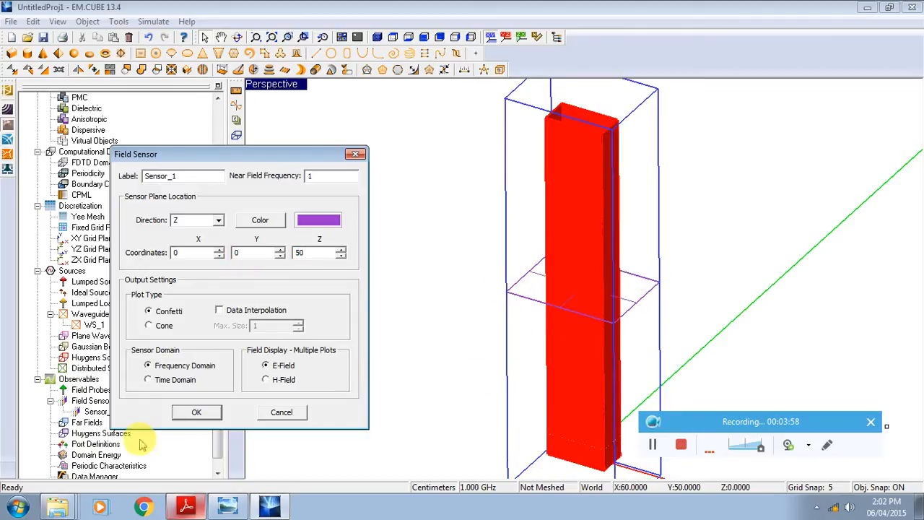
pyautogui.click(199, 412)
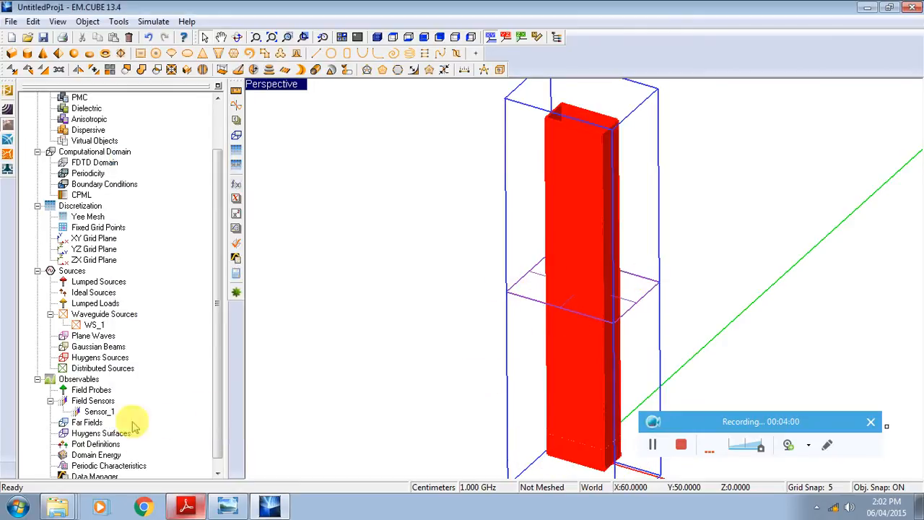
# Step: Insert a second Z-directed field sensor plane at Z coordinate 100, at the waveguide's open end
pyautogui.rightClick(88, 403)
pyautogui.click(178, 306)
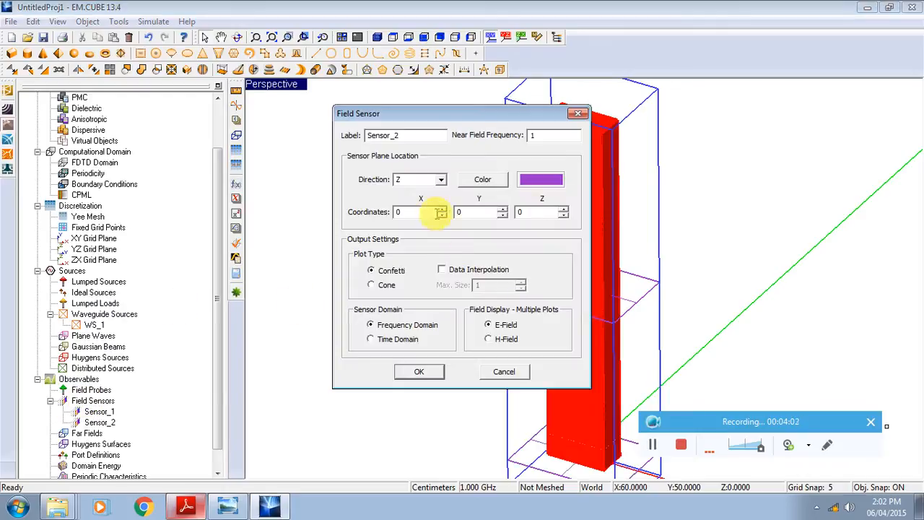
pyautogui.doubleClick(541, 214)
pyautogui.write('100')
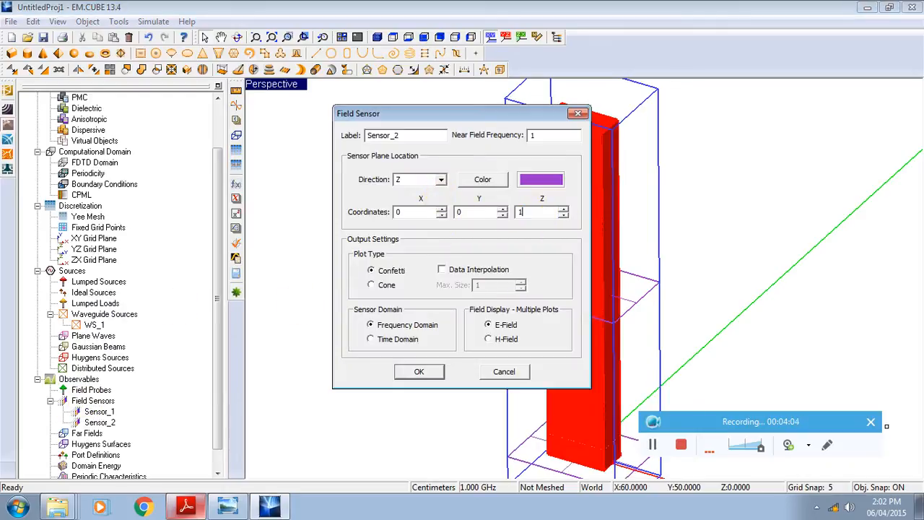
pyautogui.moveTo(483, 116); pyautogui.dragTo(338, 137)
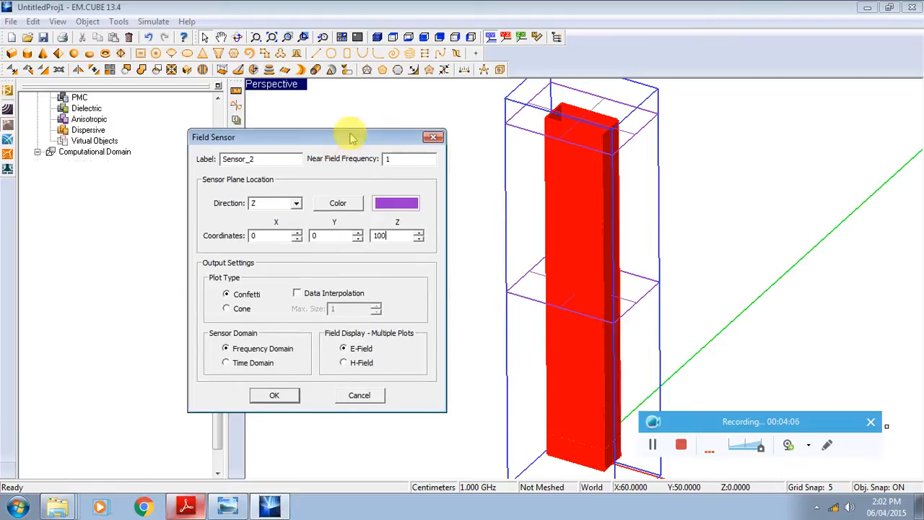
pyautogui.click(273, 394)
# Step: Insert a Y-directed field sensor plane at coordinates 0, 0, 0, running lengthwise through the waveguide
pyautogui.rightClick(94, 400)
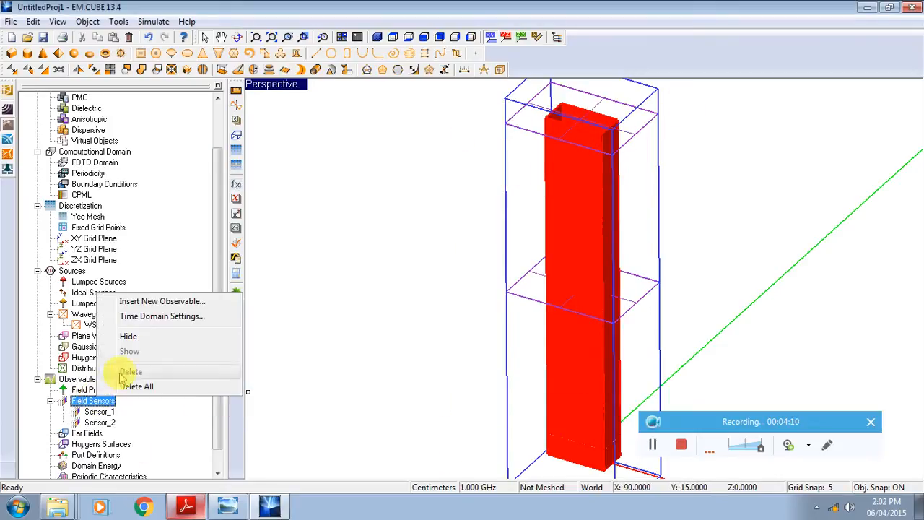
pyautogui.click(177, 301)
pyautogui.click(441, 179)
pyautogui.click(419, 202)
pyautogui.moveTo(439, 116); pyautogui.dragTo(267, 141)
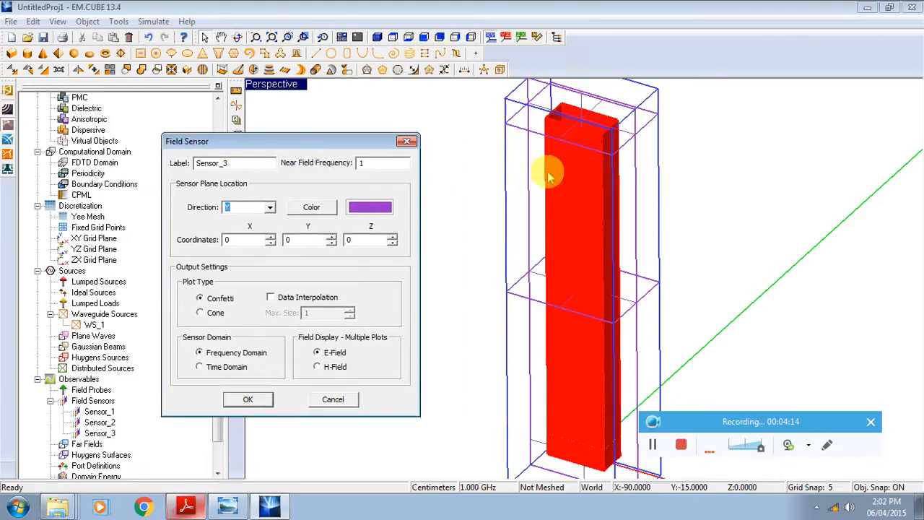
pyautogui.click(257, 403)
# Step: Insert an X-directed field sensor plane at coordinates 0, 0, 0, running lengthwise through the waveguide
pyautogui.rightClick(124, 403)
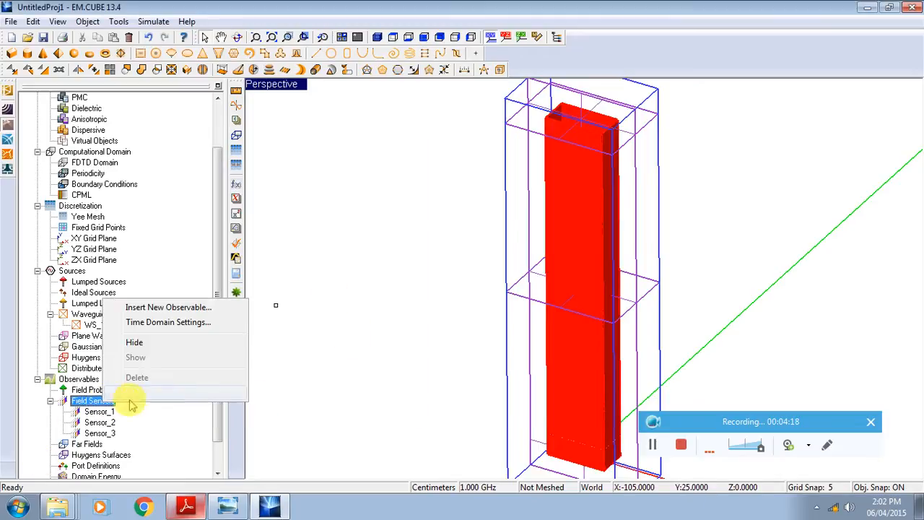
pyautogui.click(169, 307)
pyautogui.click(441, 180)
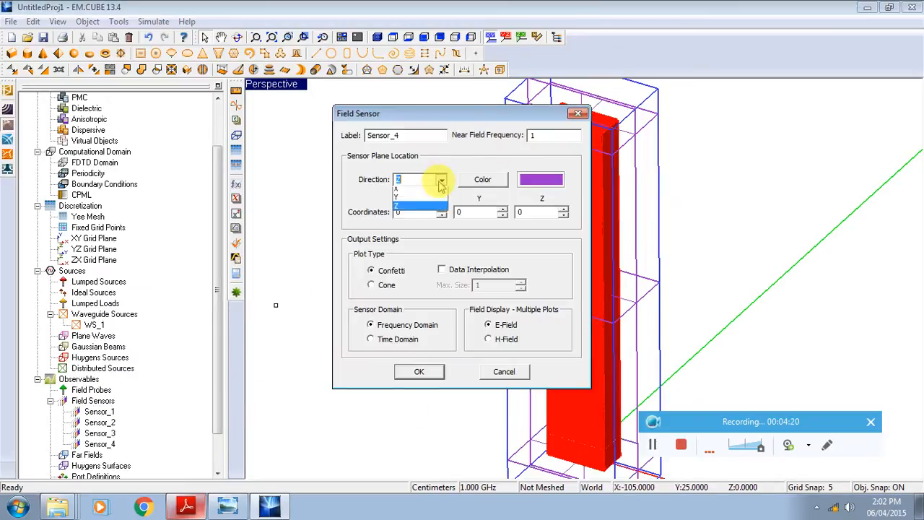
pyautogui.click(408, 189)
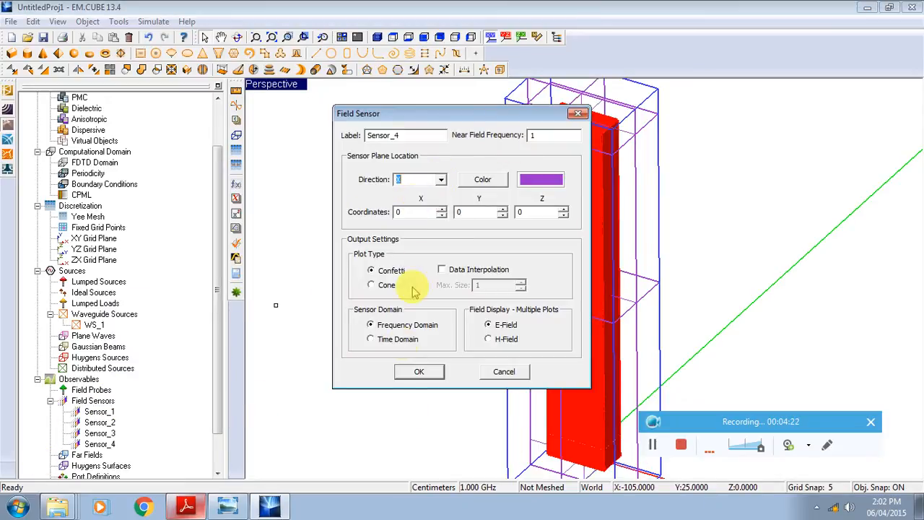
pyautogui.click(417, 372)
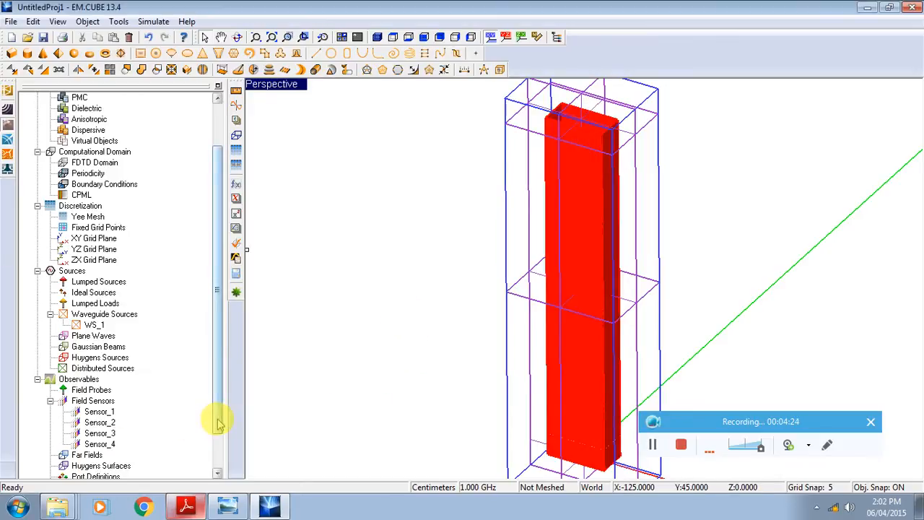
# Step: Run the FDTD simulation in Analysis mode, discard all previous results and move the progress window clear of the project tree
pyautogui.scroll(-1, 219, 424)
pyautogui.click(236, 291)
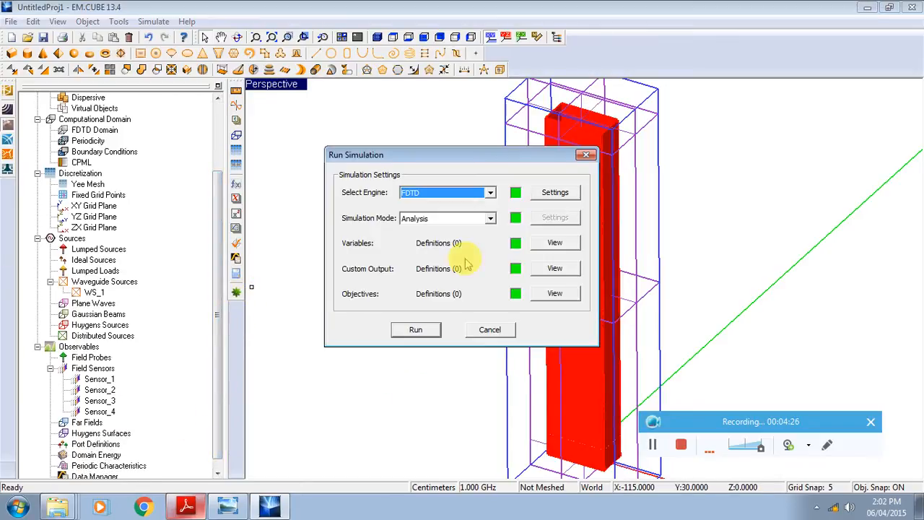
pyautogui.click(423, 332)
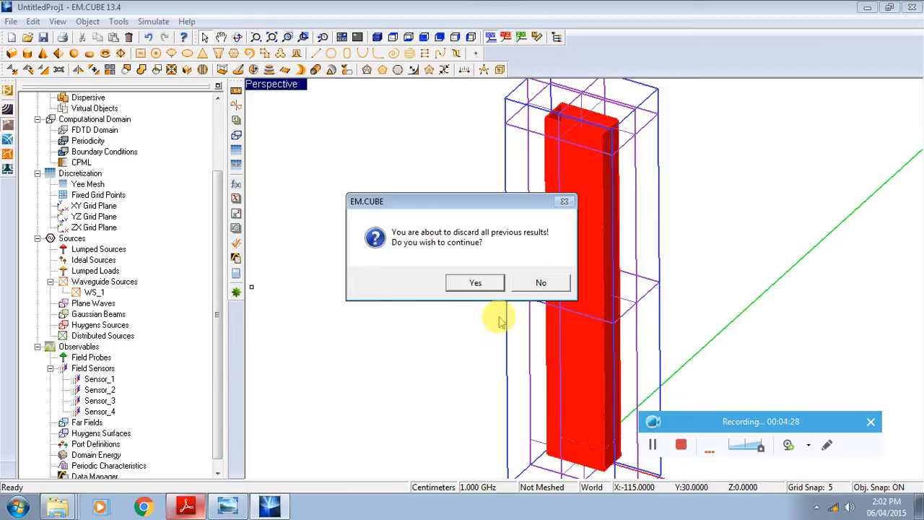
pyautogui.click(474, 283)
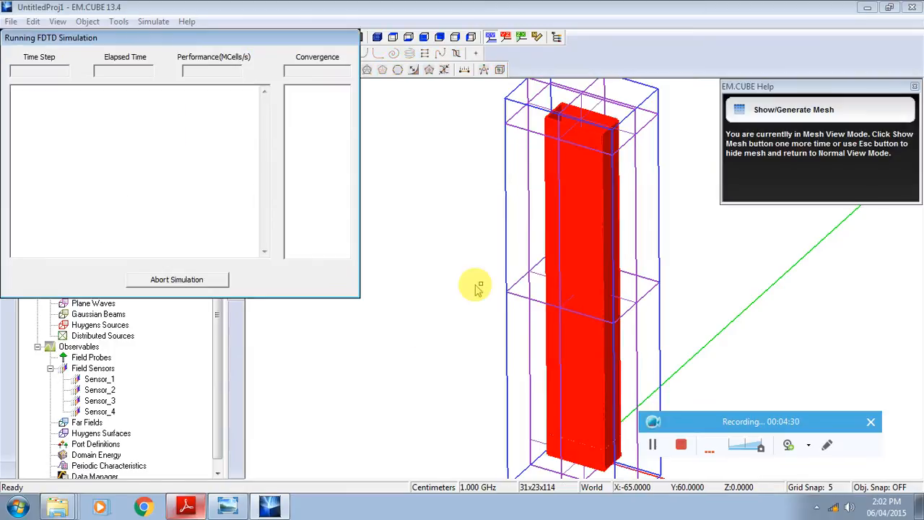
pyautogui.moveTo(229, 40); pyautogui.dragTo(647, 183)
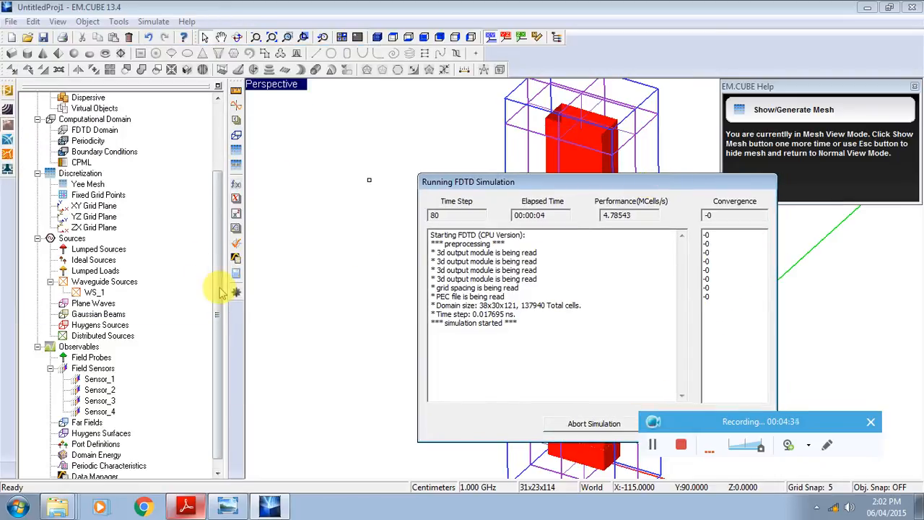
# Step: Collapse the PEC, Physical Structure, Computational Domain and Discretization branches of the project tree
pyautogui.moveTo(215, 289); pyautogui.dragTo(212, 181)
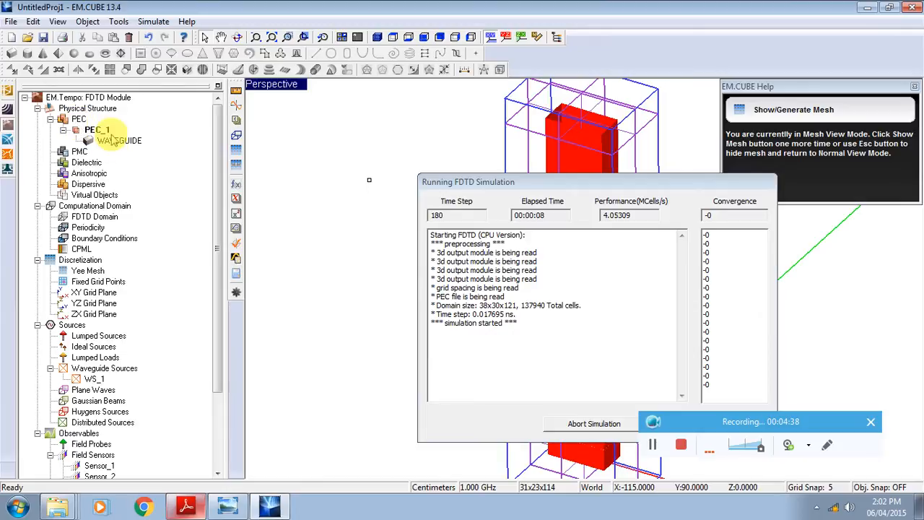
pyautogui.click(51, 119)
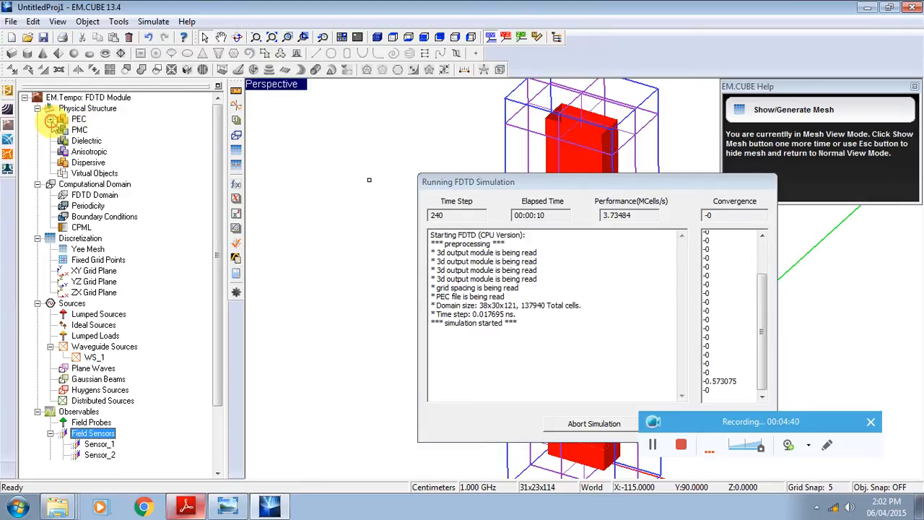
pyautogui.click(37, 108)
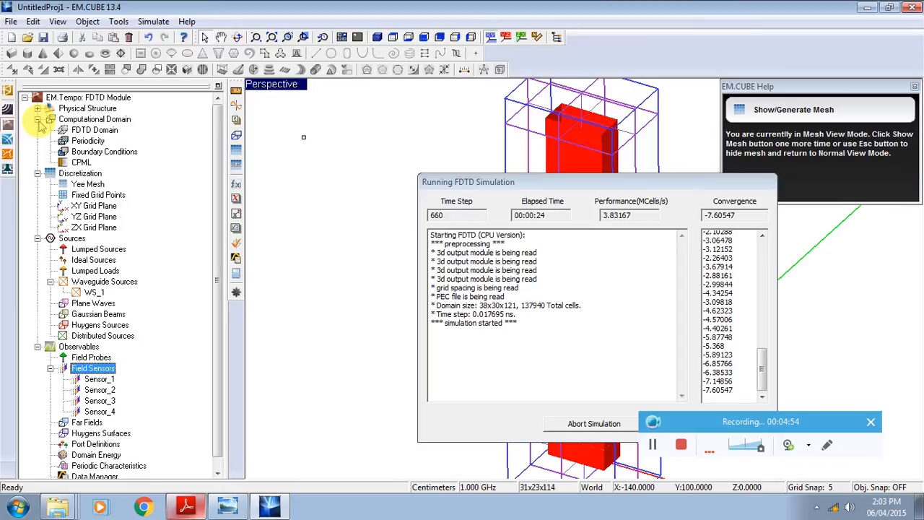
pyautogui.click(38, 119)
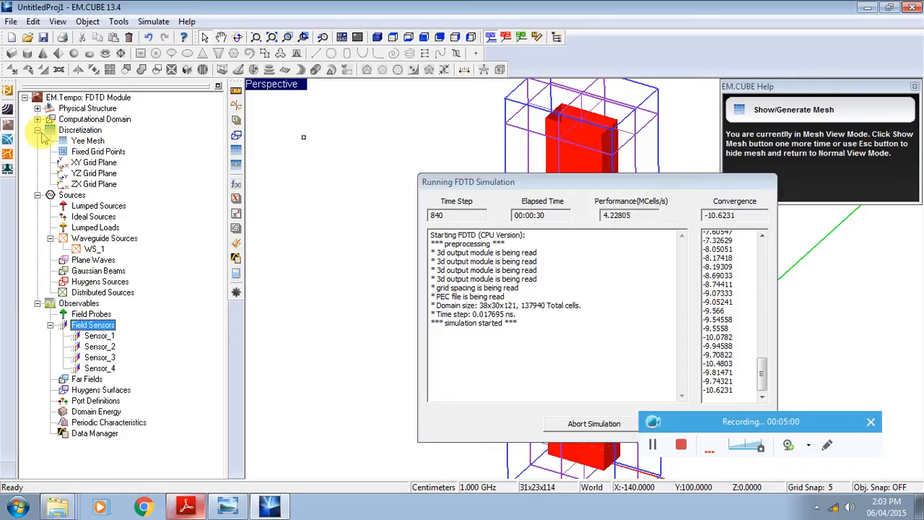
pyautogui.click(37, 130)
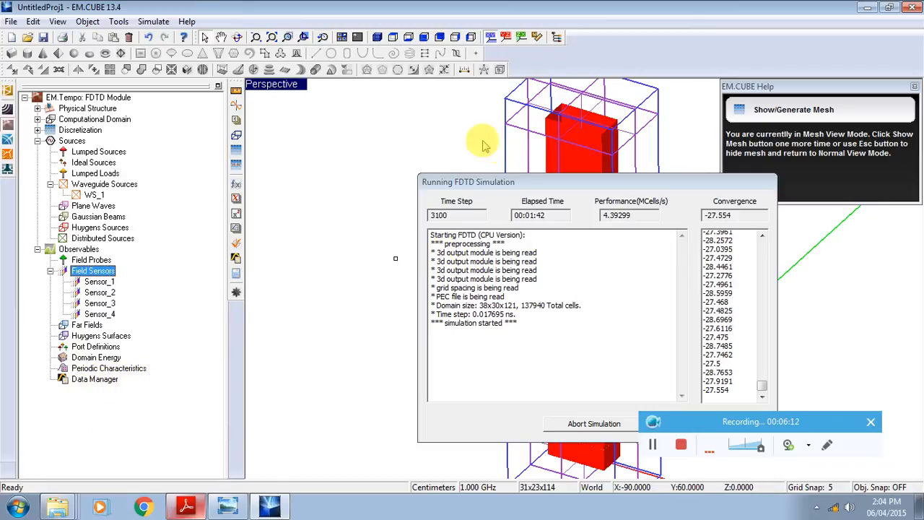
# Step: Move the progress window off the model, acknowledge the end of the simulation and close the window
pyautogui.moveTo(518, 188); pyautogui.dragTo(105, 179)
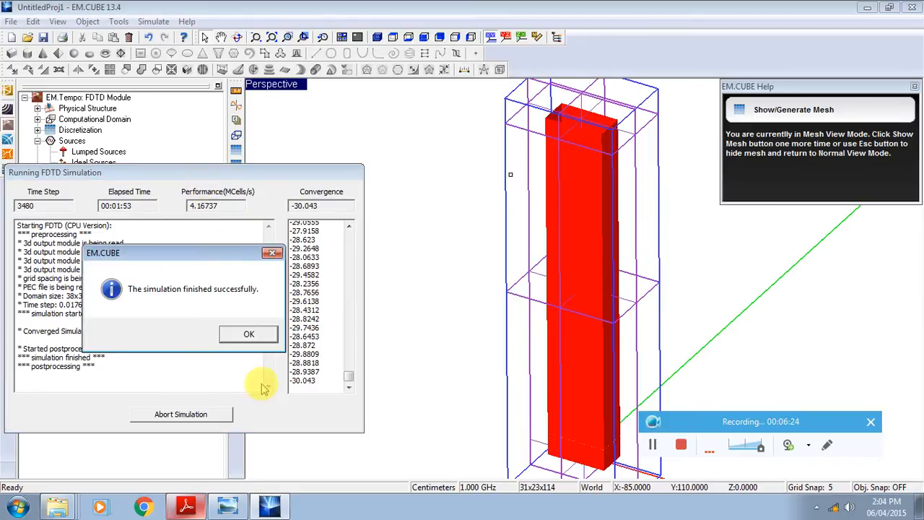
pyautogui.click(248, 335)
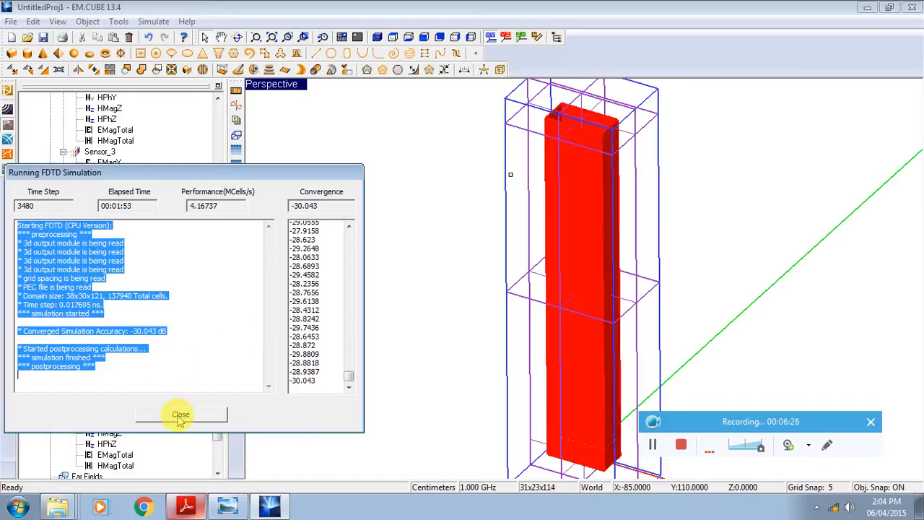
pyautogui.click(181, 416)
# Step: Display the EMagTotal plot of Sensor_1 and examine the electric field distribution across the waveguide's cross-section
pyautogui.moveTo(216, 427); pyautogui.dragTo(217, 252)
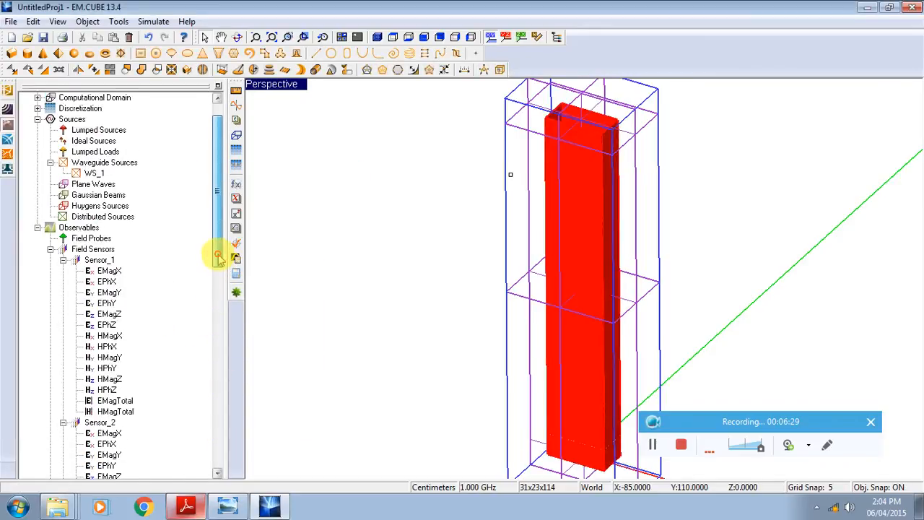
pyautogui.click(119, 402)
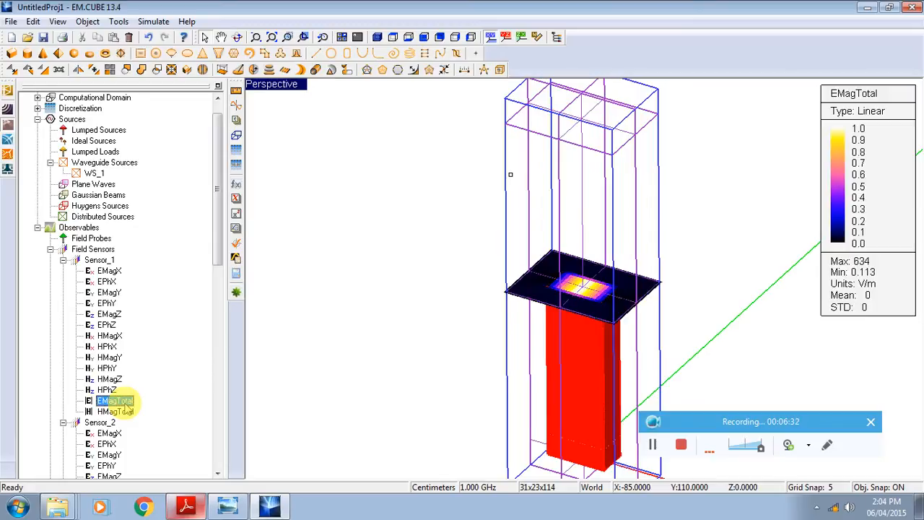
pyautogui.click(587, 298)
pyautogui.click(561, 458)
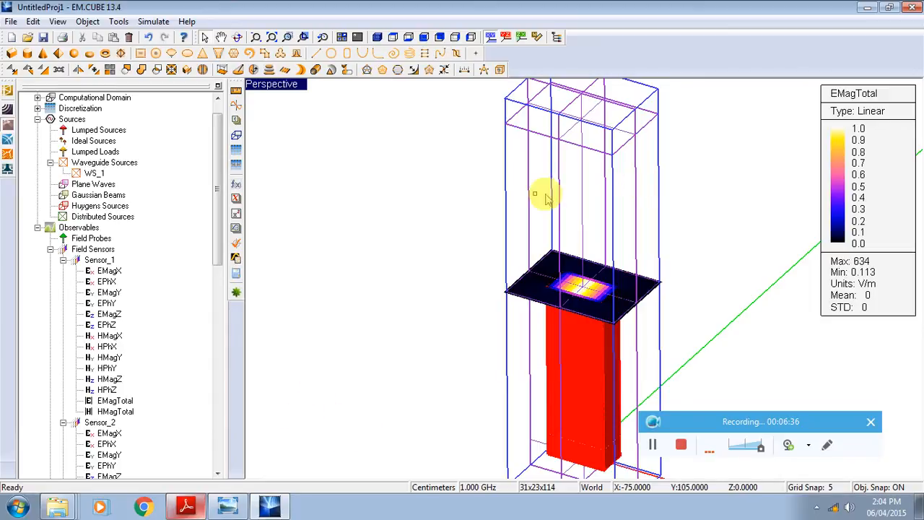
pyautogui.click(262, 40)
pyautogui.moveTo(627, 328); pyautogui.dragTo(477, 184)
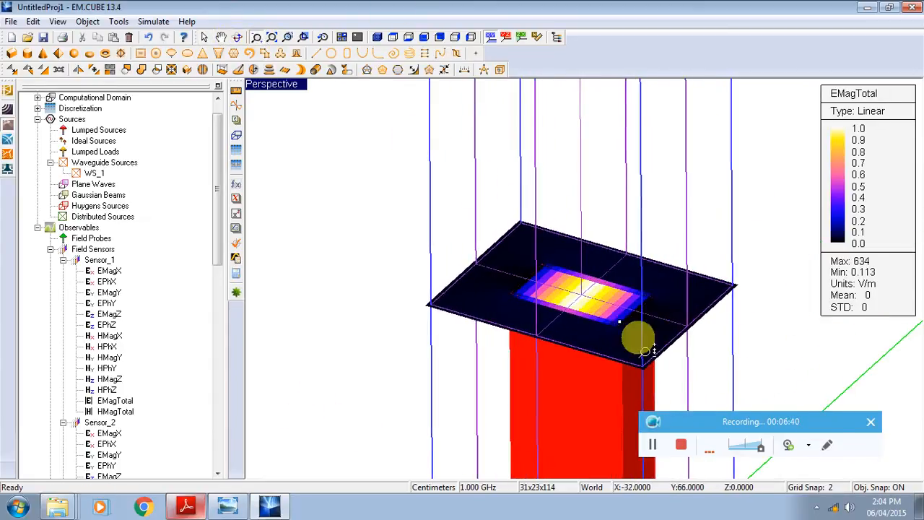
pyautogui.moveTo(651, 350); pyautogui.dragTo(506, 254)
pyautogui.moveTo(718, 373); pyautogui.dragTo(657, 366)
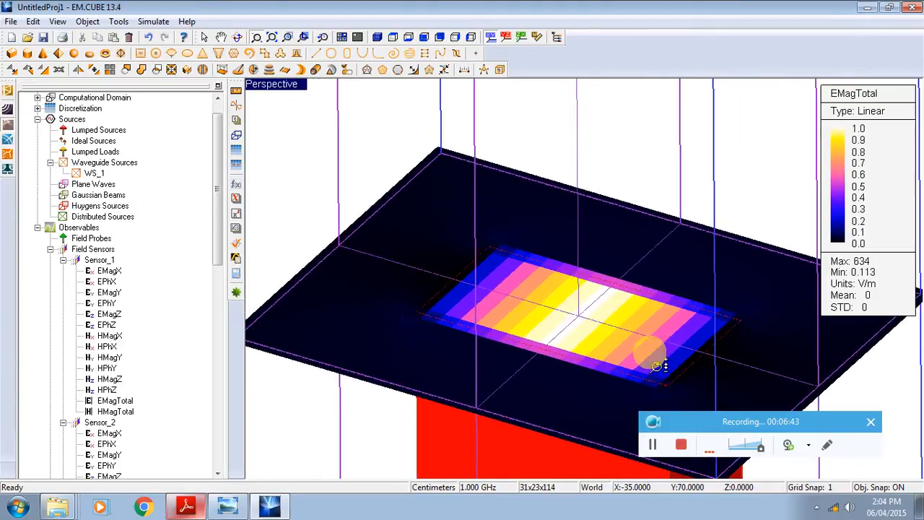
pyautogui.click(283, 424)
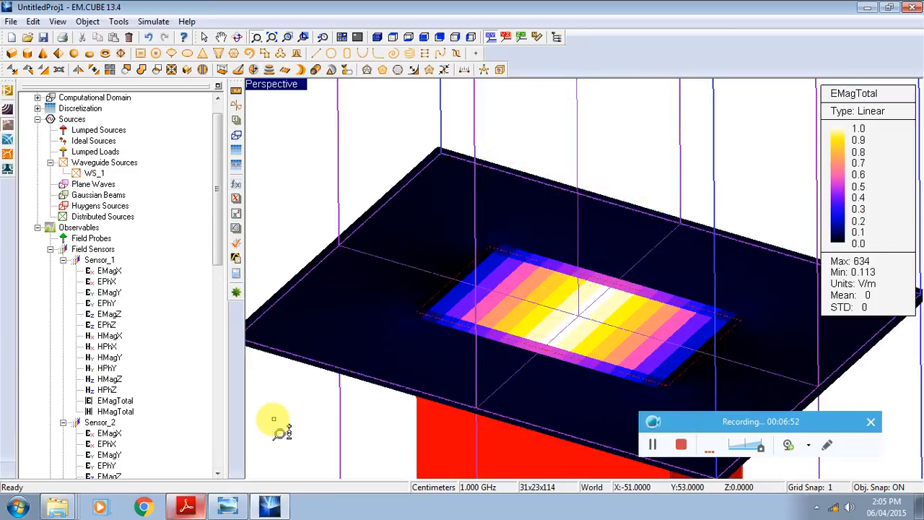
pyautogui.click(832, 447)
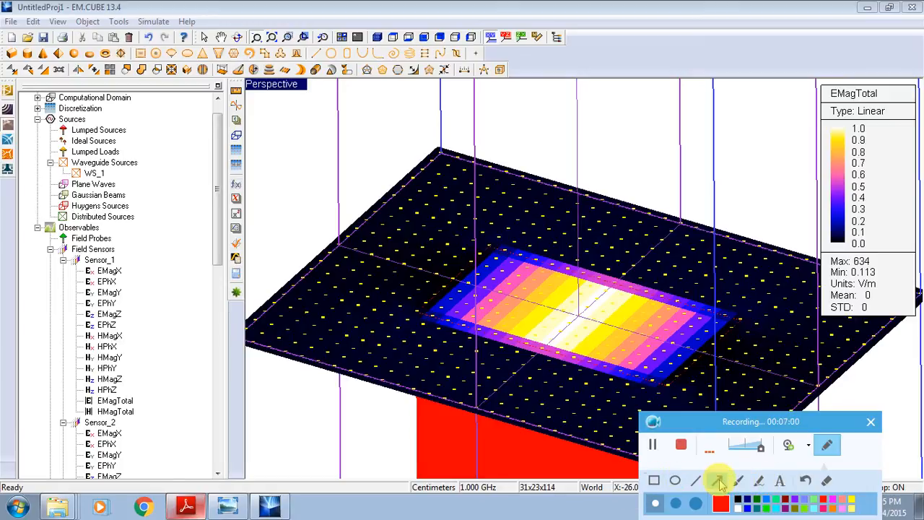
pyautogui.click(719, 483)
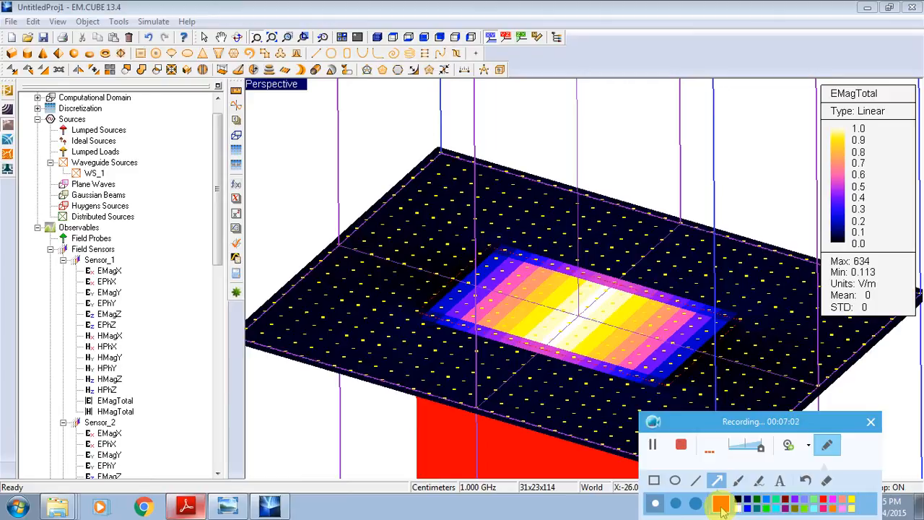
pyautogui.click(720, 504)
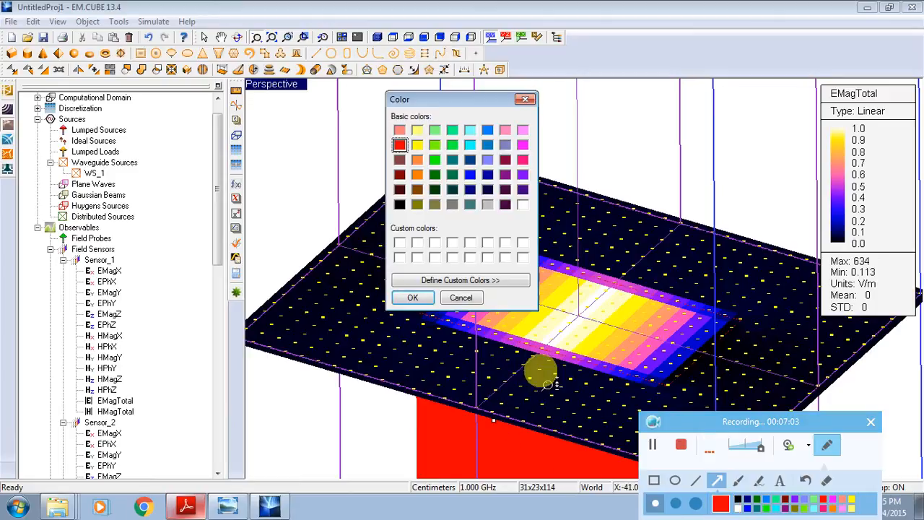
pyautogui.click(399, 146)
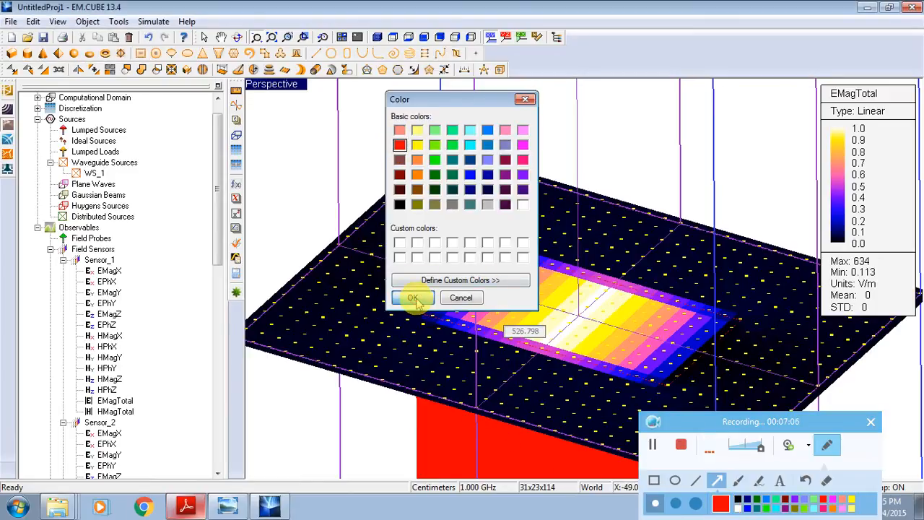
pyautogui.click(412, 298)
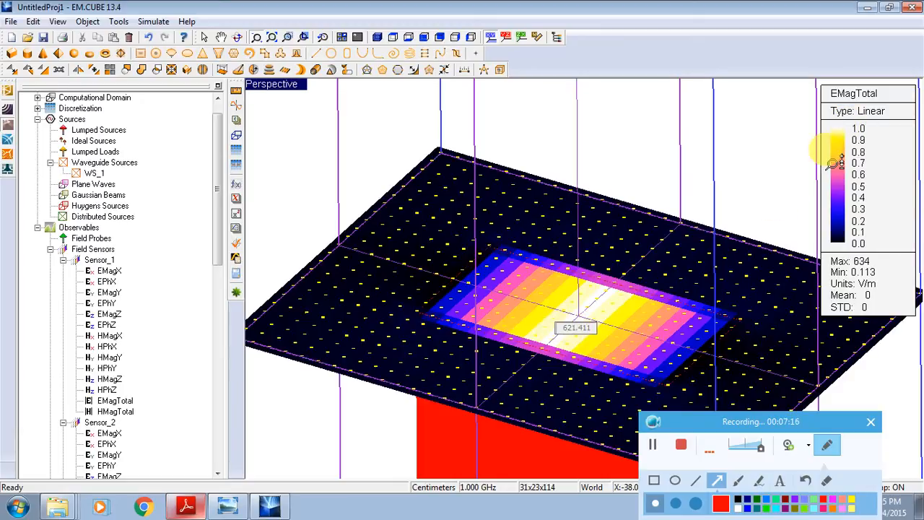
# Step: Compare the color legend with the total electric field values at points inside and outside the waveguide cross-section
pyautogui.moveTo(832, 153); pyautogui.dragTo(850, 143)
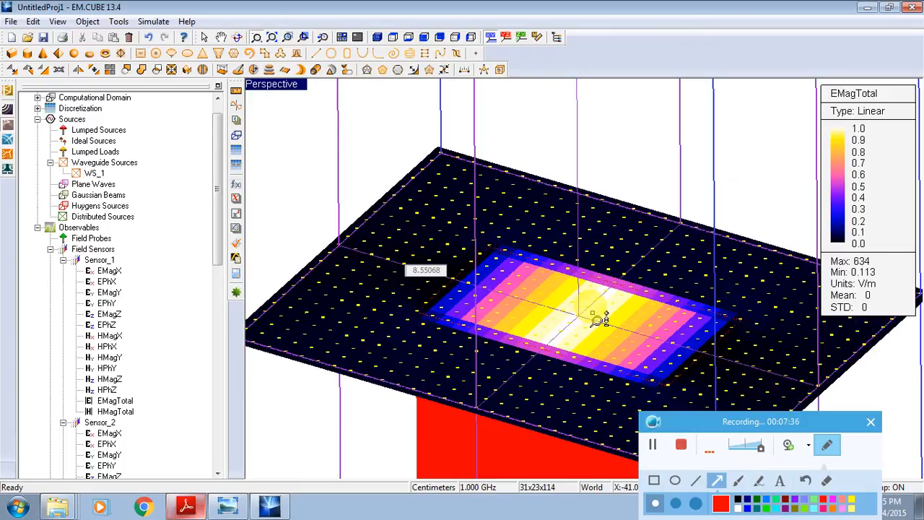
pyautogui.moveTo(630, 323)
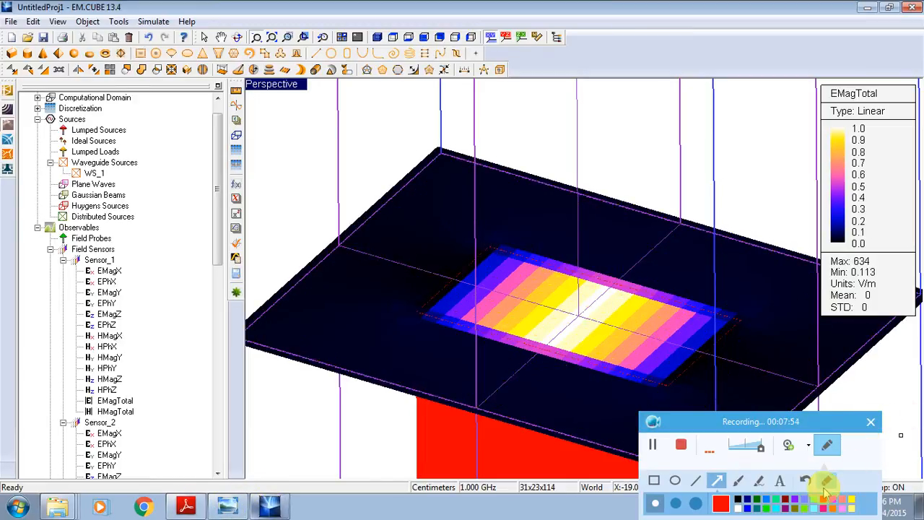
pyautogui.click(717, 479)
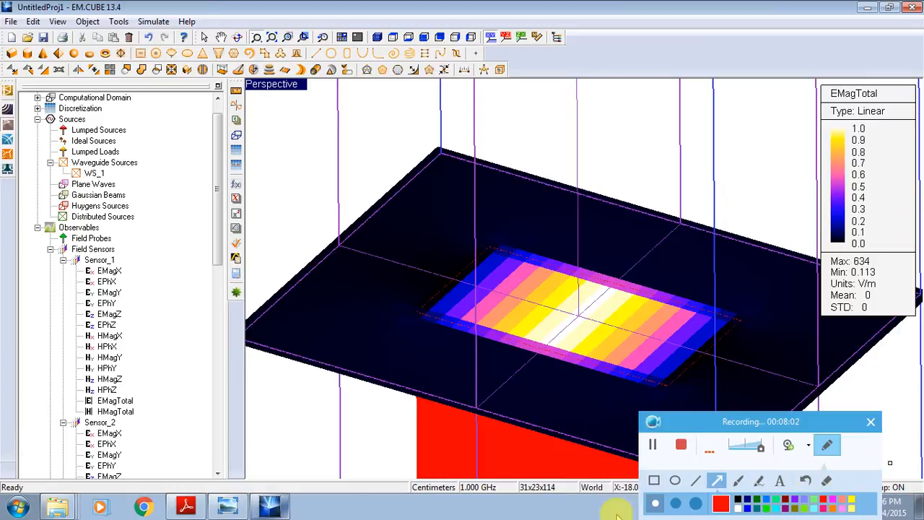
pyautogui.click(828, 449)
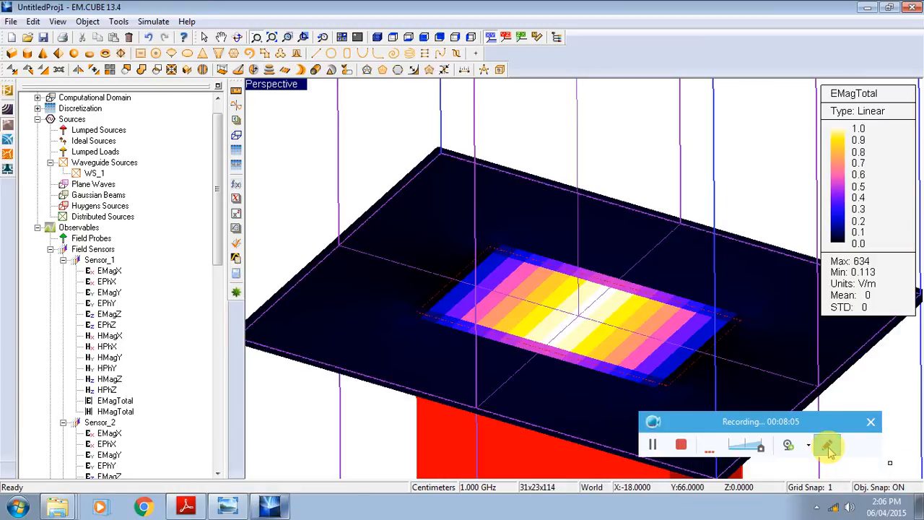
# Step: Switch to the Rect_WG image in Windows Photo Viewer to examine the rectangular waveguide mode patterns
pyautogui.click(228, 506)
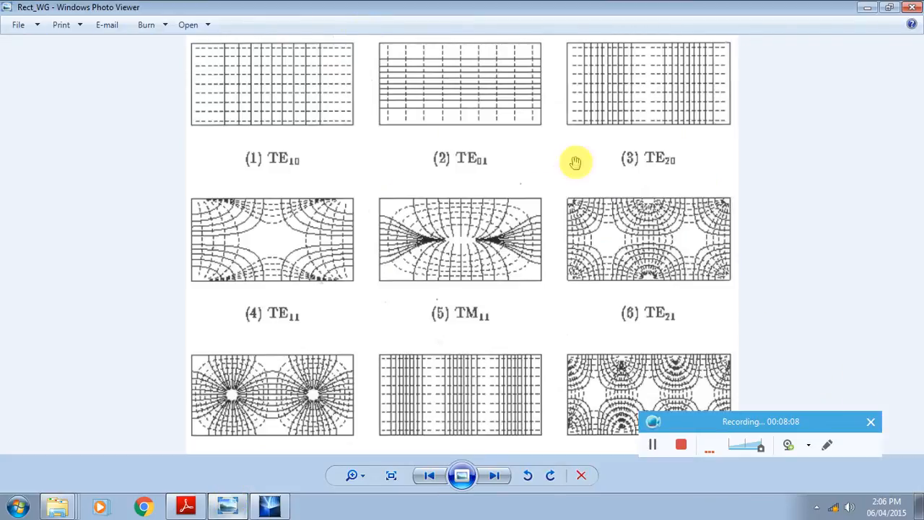
pyautogui.click(829, 445)
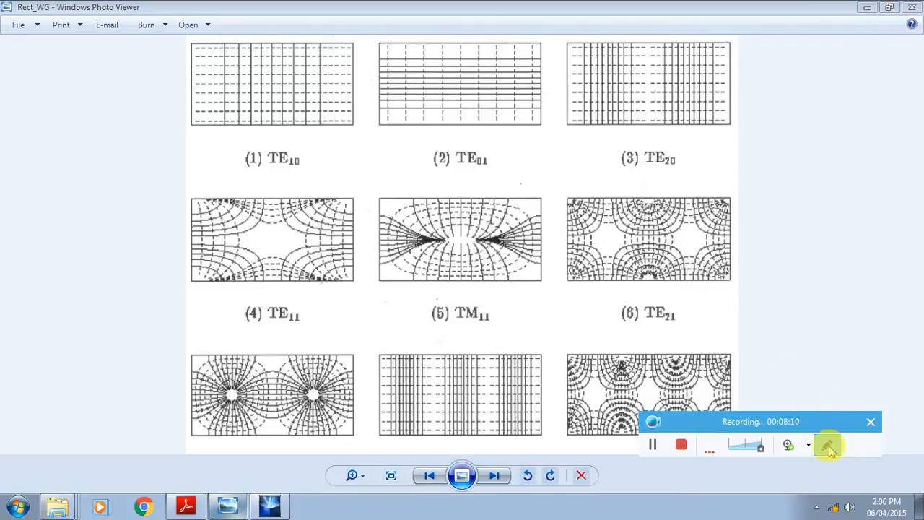